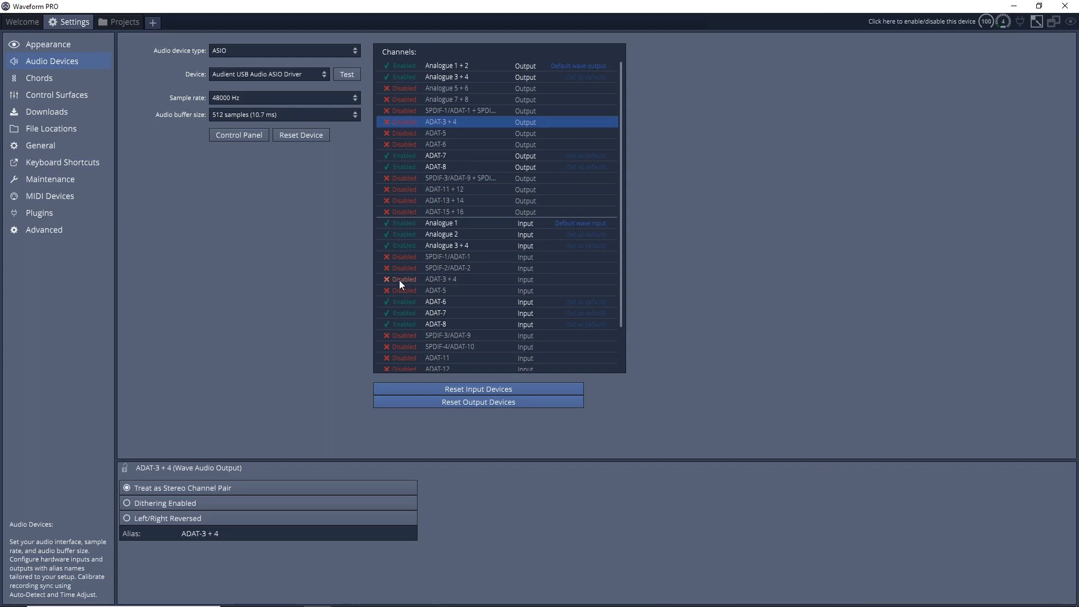
# Step: Enable the ADAT-3 + 4 output channel pair and the ADAT-3 + 4 input channel pair
pyautogui.click(396, 122)
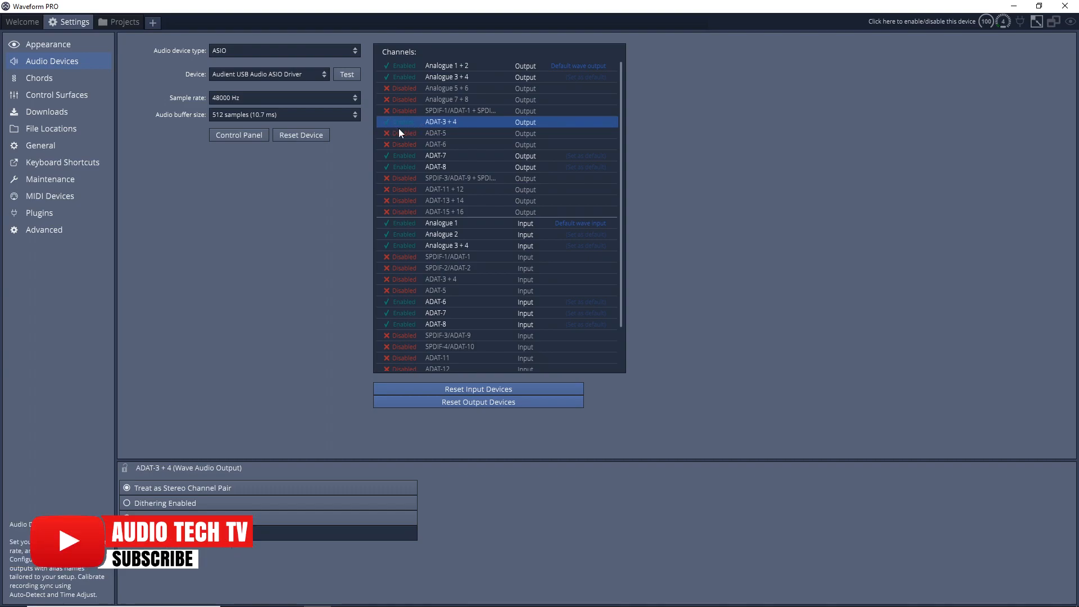
pyautogui.click(397, 278)
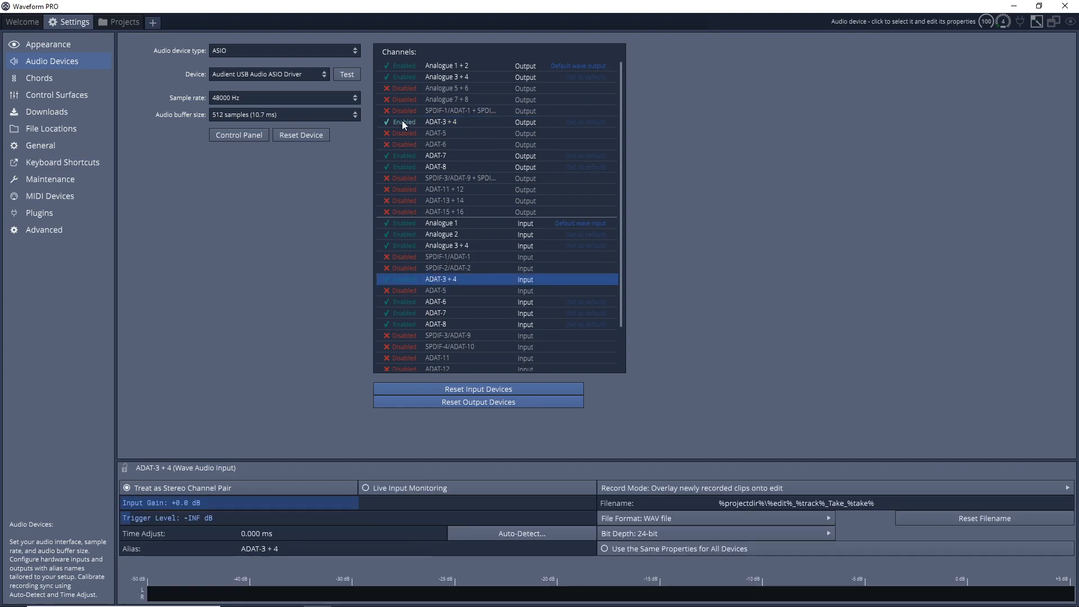
# Step: Split the ADAT-3 + 4 output into separate mono channels, then disable dithering on ADAT-3 and set its alias to Zoom Guitar FX
pyautogui.click(447, 123)
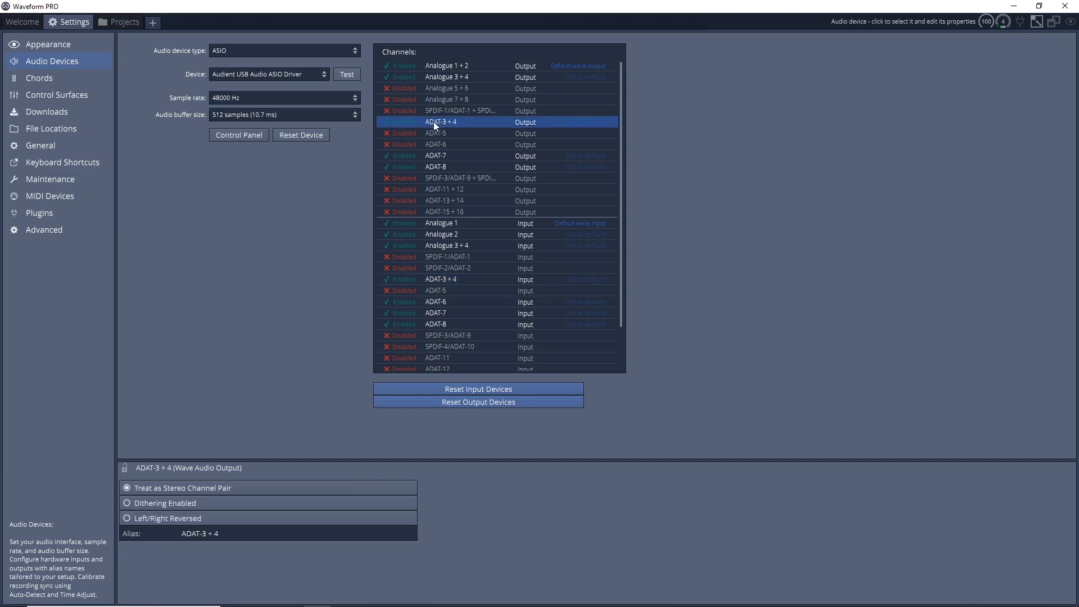
pyautogui.click(127, 487)
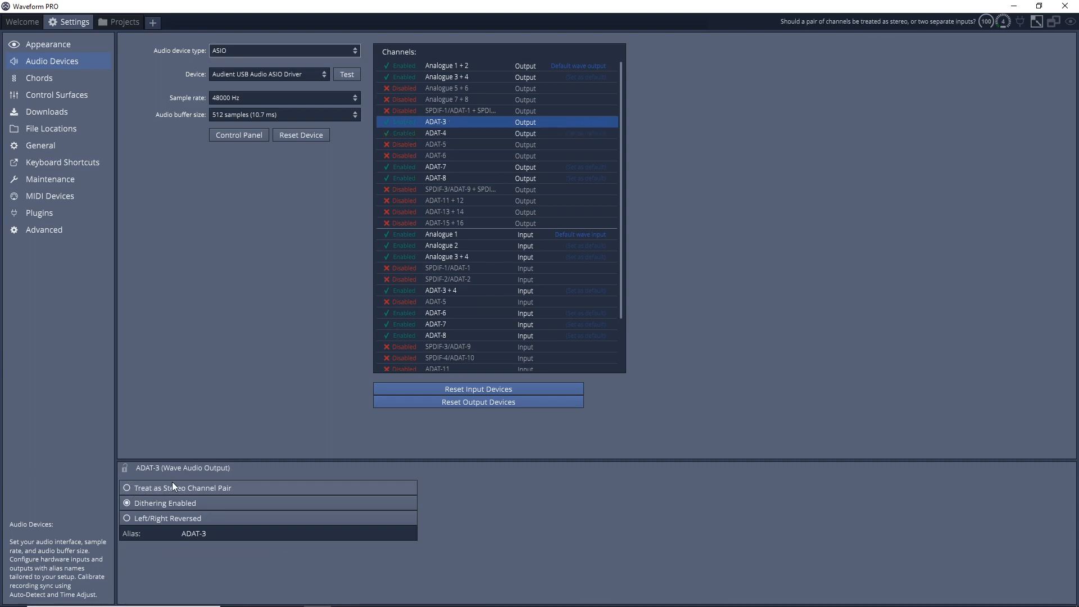
pyautogui.click(160, 503)
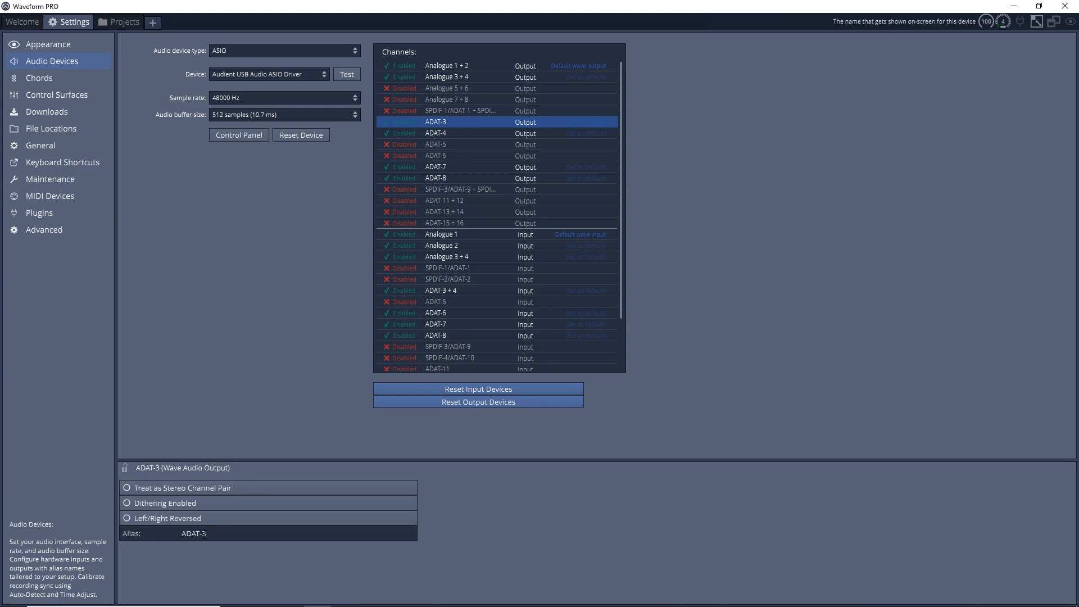
pyautogui.click(214, 533)
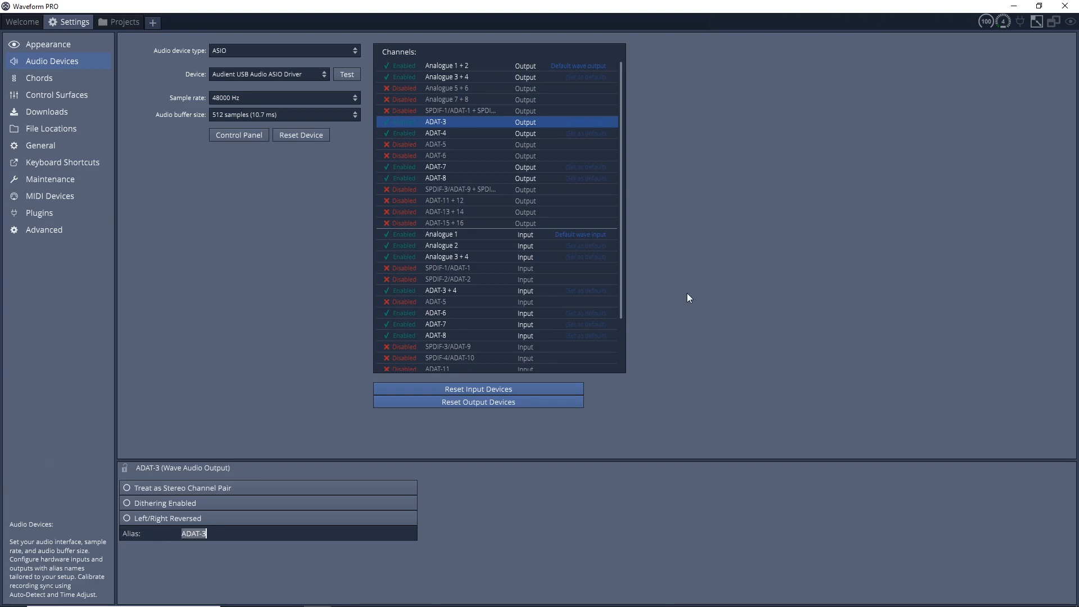
pyautogui.write('Zoom Guitar FX')
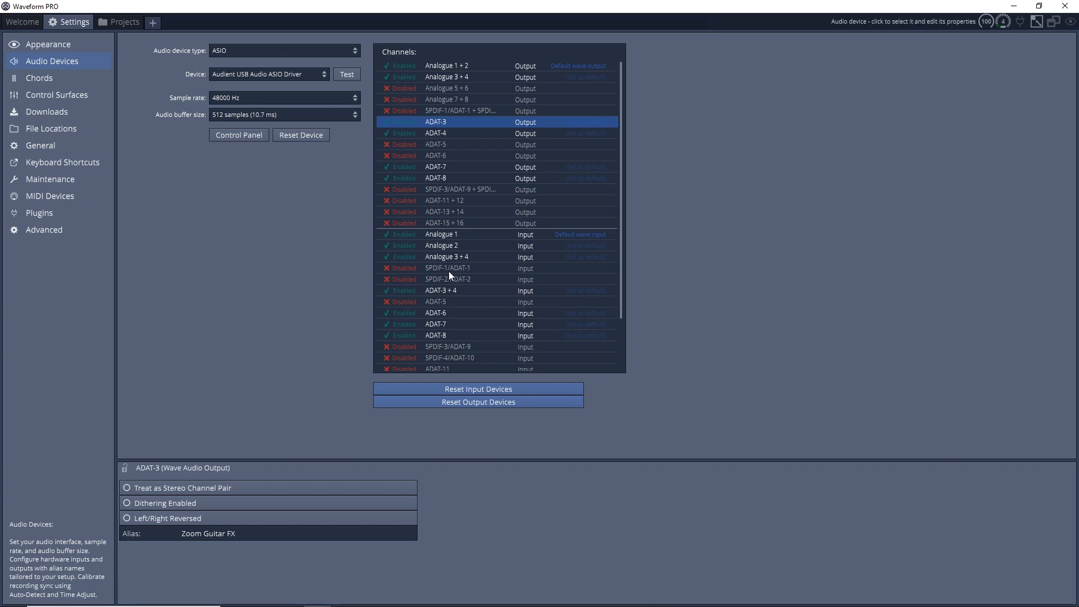
# Step: Split the ADAT-3 + 4 input into separate mono channels and set the ADAT-3 input's alias to Zoom Guitar FX
pyautogui.click(441, 292)
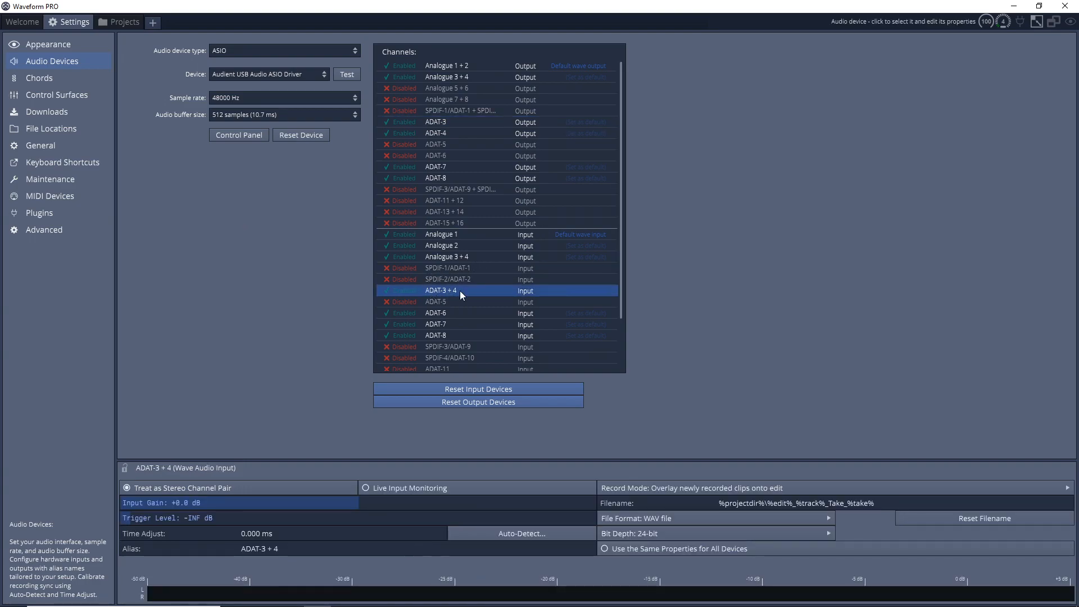
pyautogui.click(129, 489)
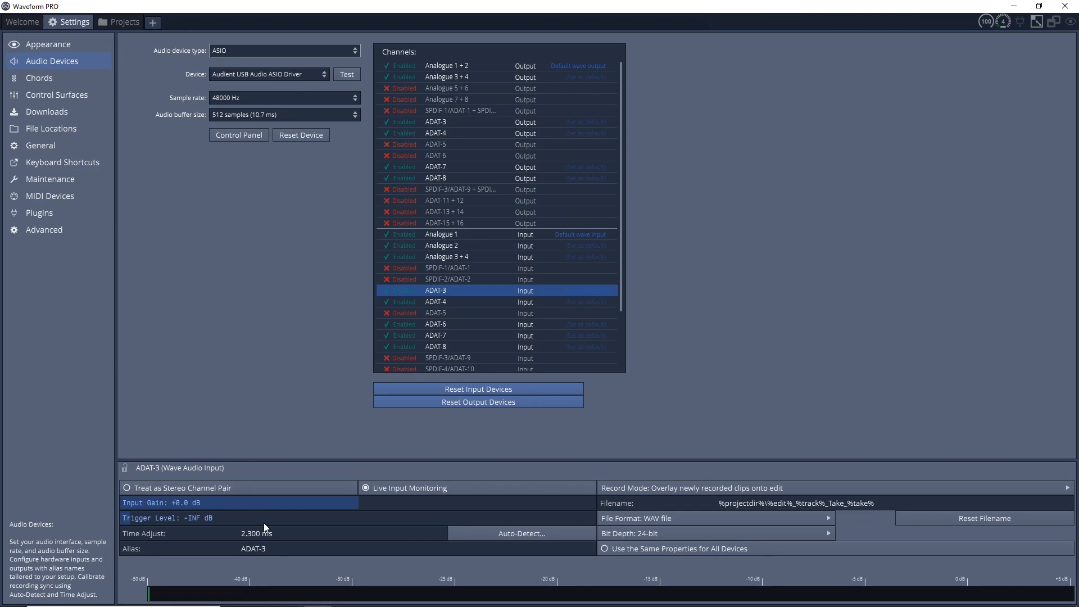
pyautogui.click(254, 556)
pyautogui.press('BackSpace')
pyautogui.write('Zoom Guitar FX')
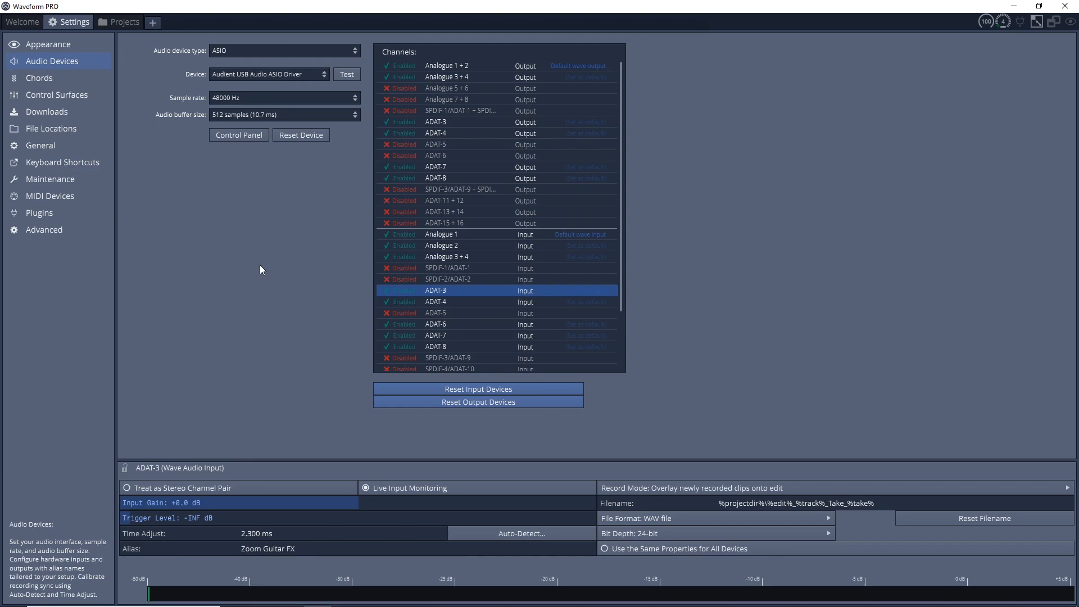
# Step: Open the guitar tests edit and audition the soloed Guitar 5 track without the external effect
pyautogui.click(119, 22)
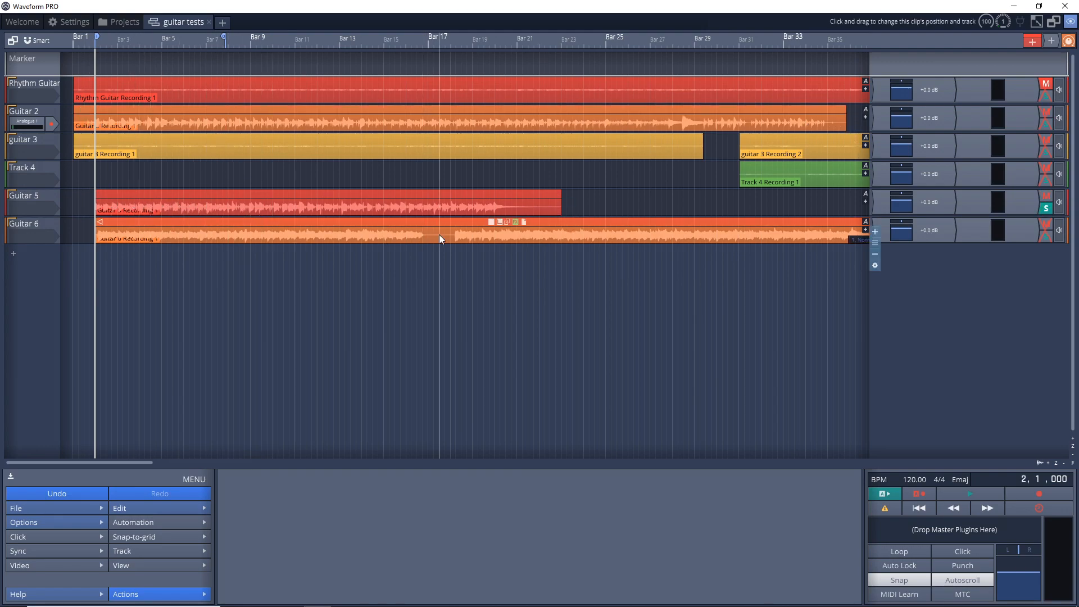
pyautogui.press('space')
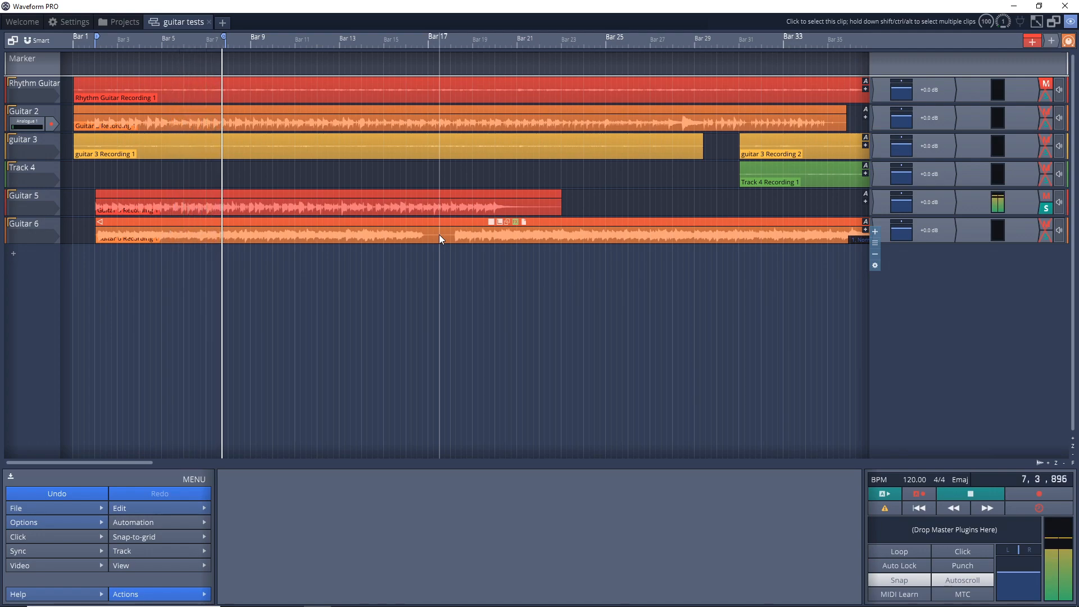
pyautogui.press('space')
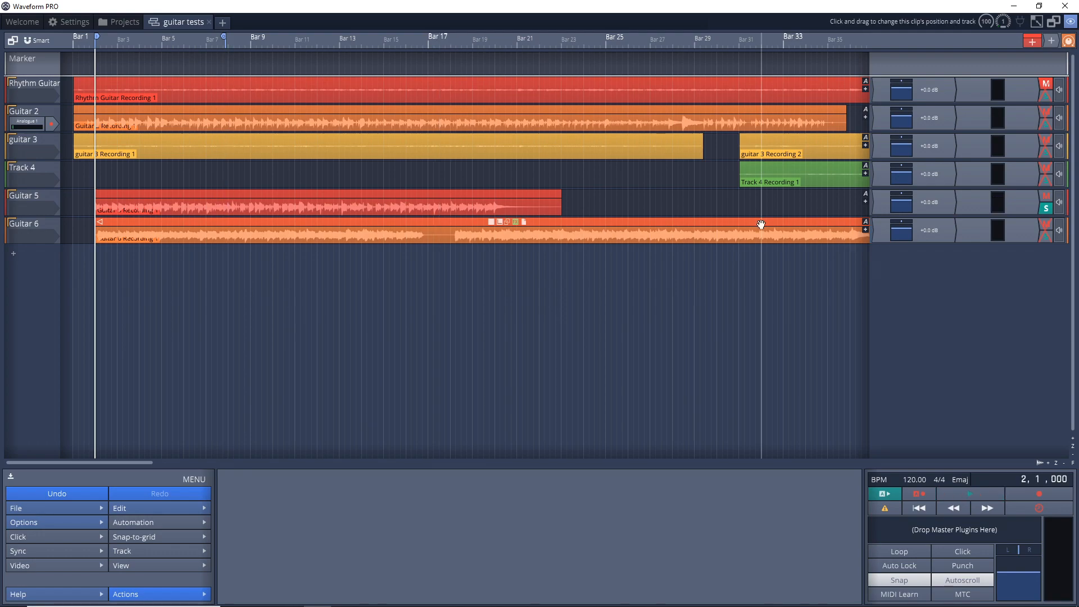
# Step: Add Waveform's Insert utility plugin before the volume and pan plugin on the Guitar 5 track
pyautogui.click(899, 208)
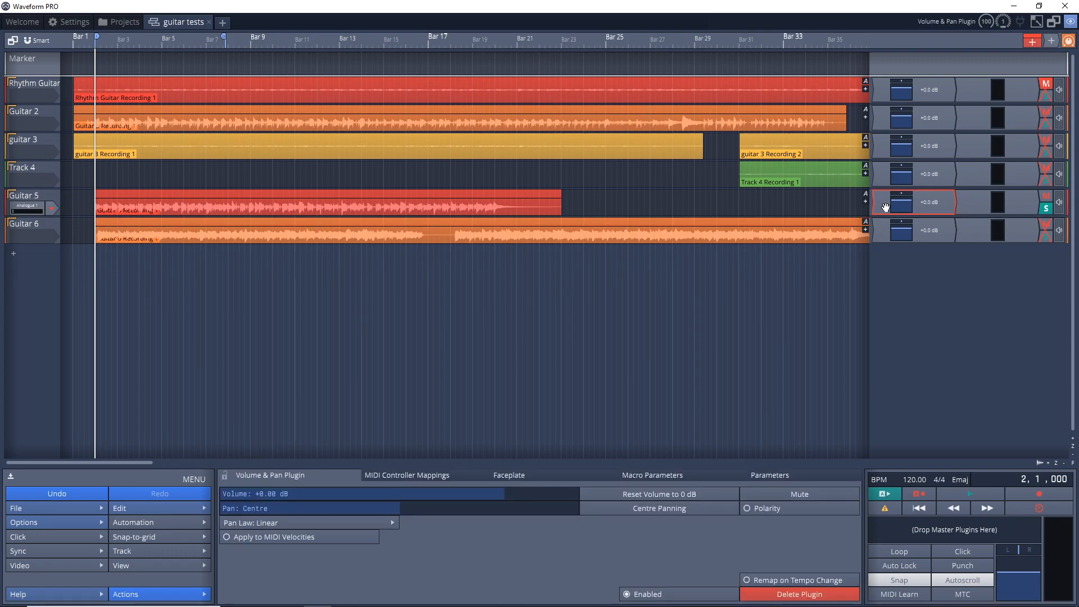
pyautogui.rightClick(885, 207)
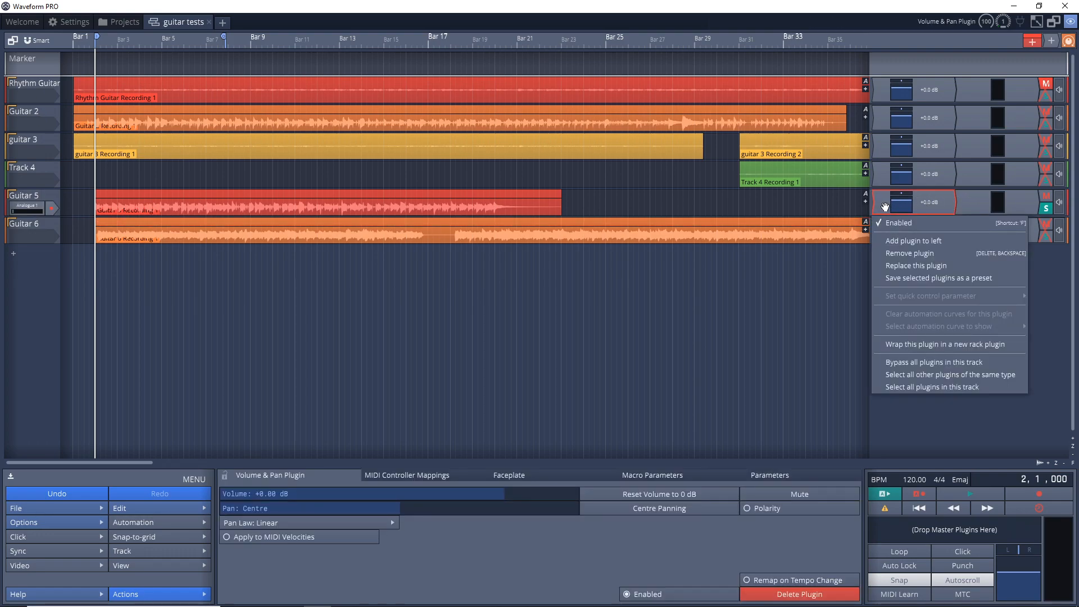
pyautogui.click(922, 241)
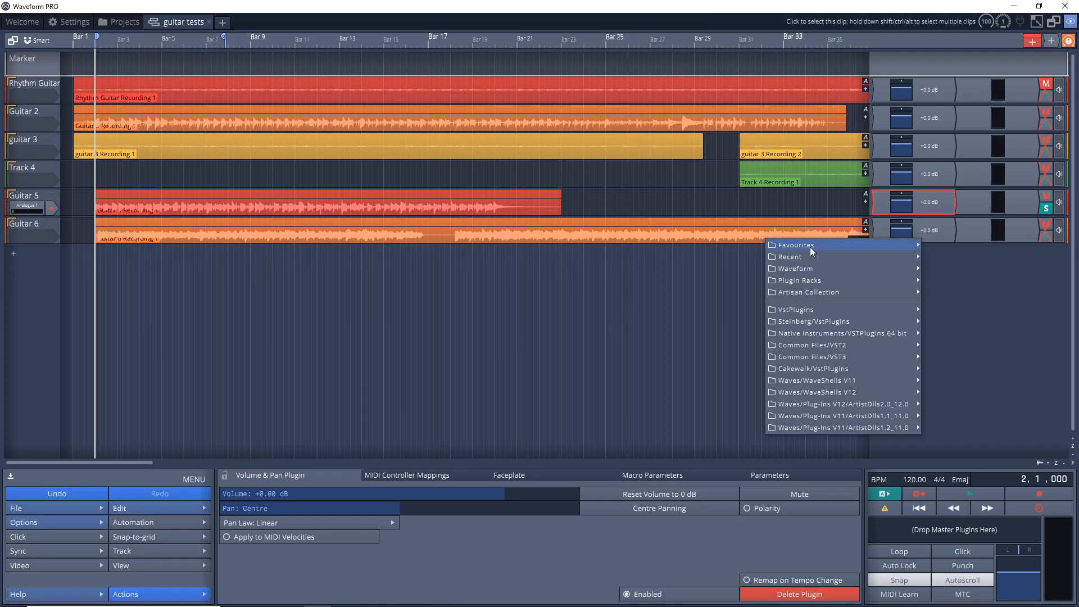
pyautogui.moveTo(783, 267)
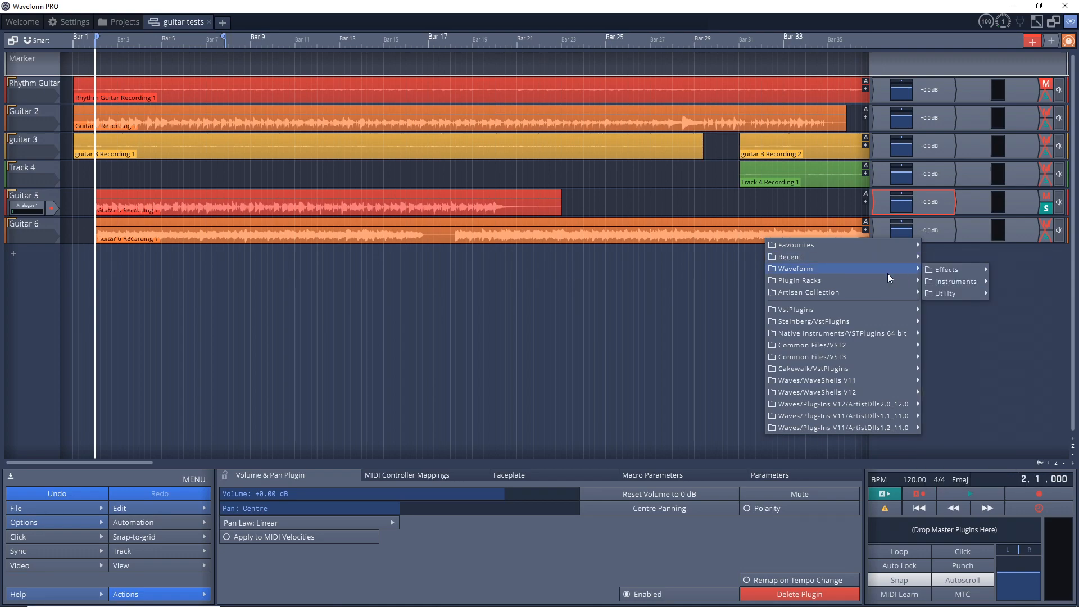
pyautogui.moveTo(954, 293)
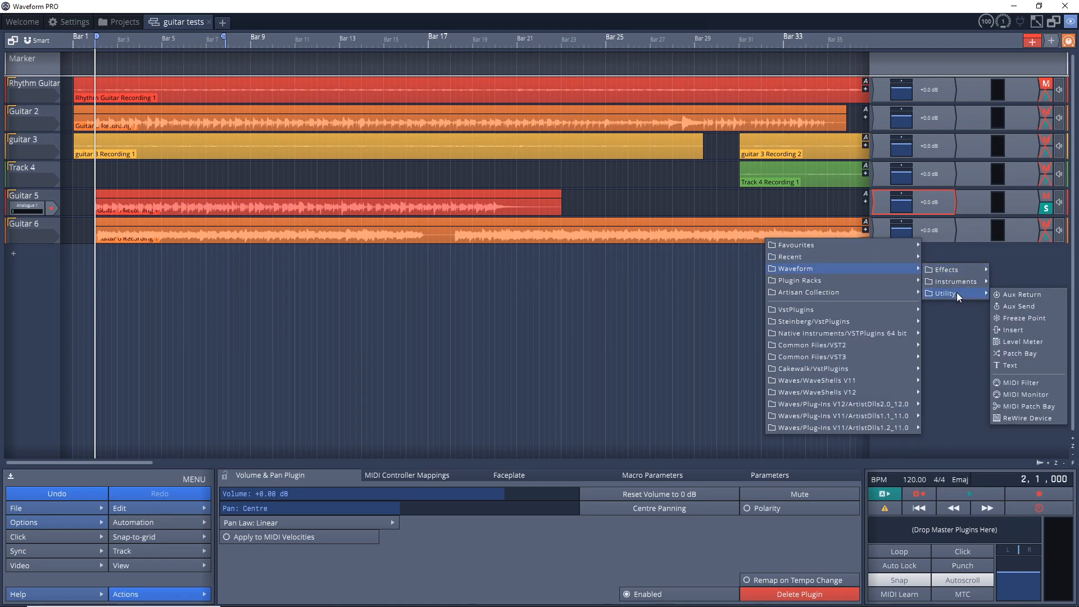
pyautogui.click(1015, 333)
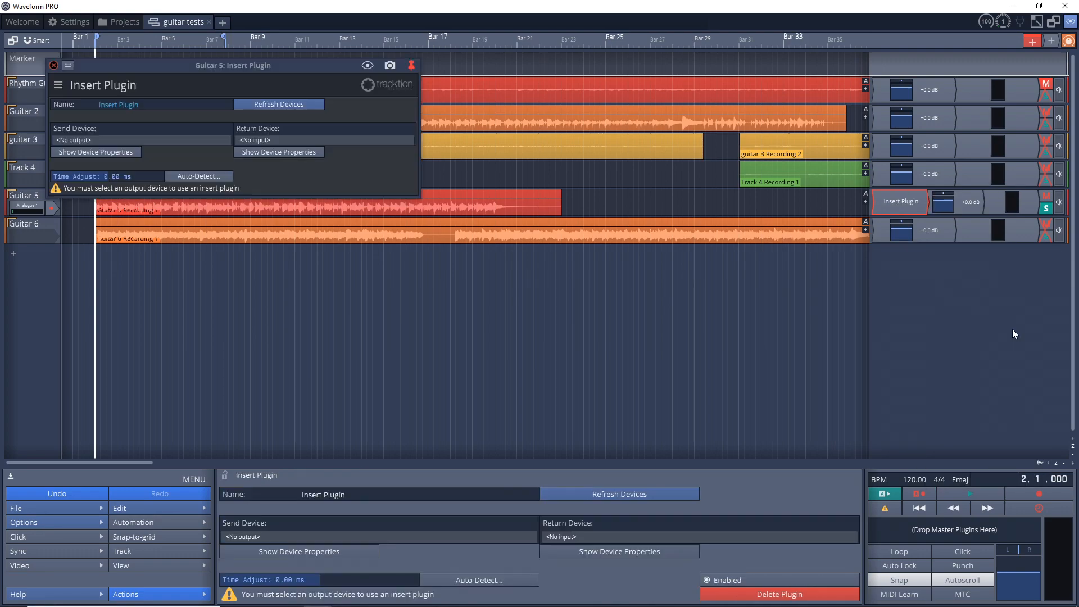
# Step: Name the Guitar 5 insert plugin Zoom Guitar FX
pyautogui.moveTo(133, 64); pyautogui.dragTo(433, 163)
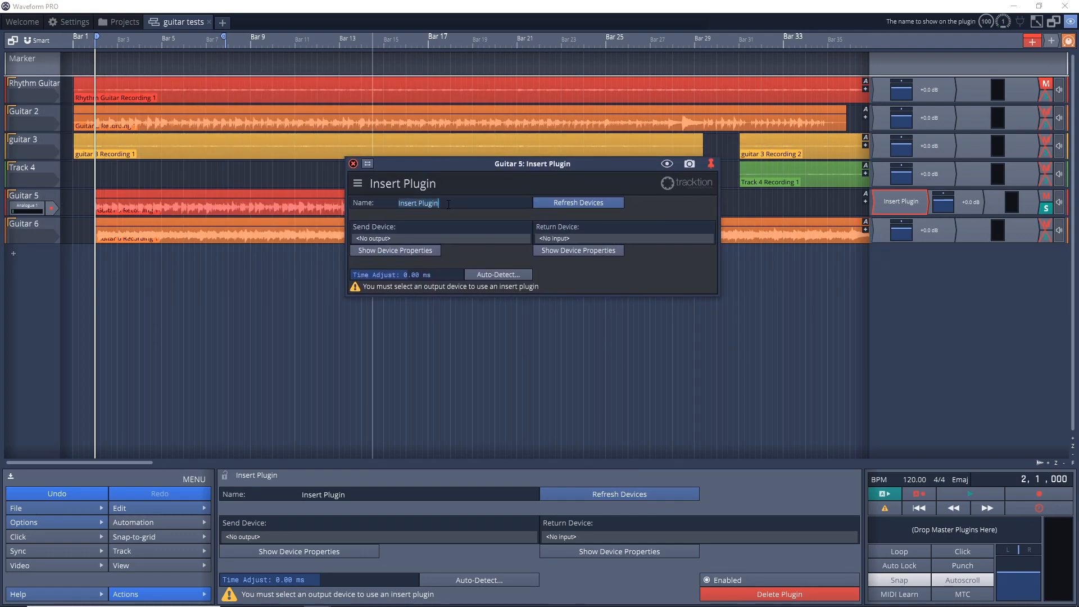
pyautogui.write('Zoom Guit')
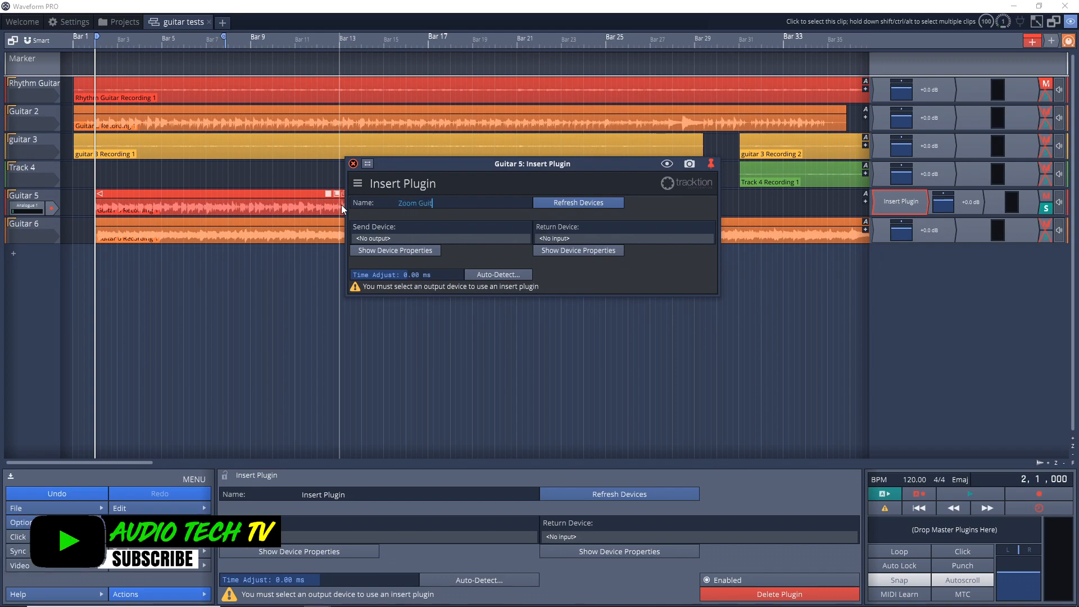
pyautogui.write('ar FX')
pyautogui.press('Return')
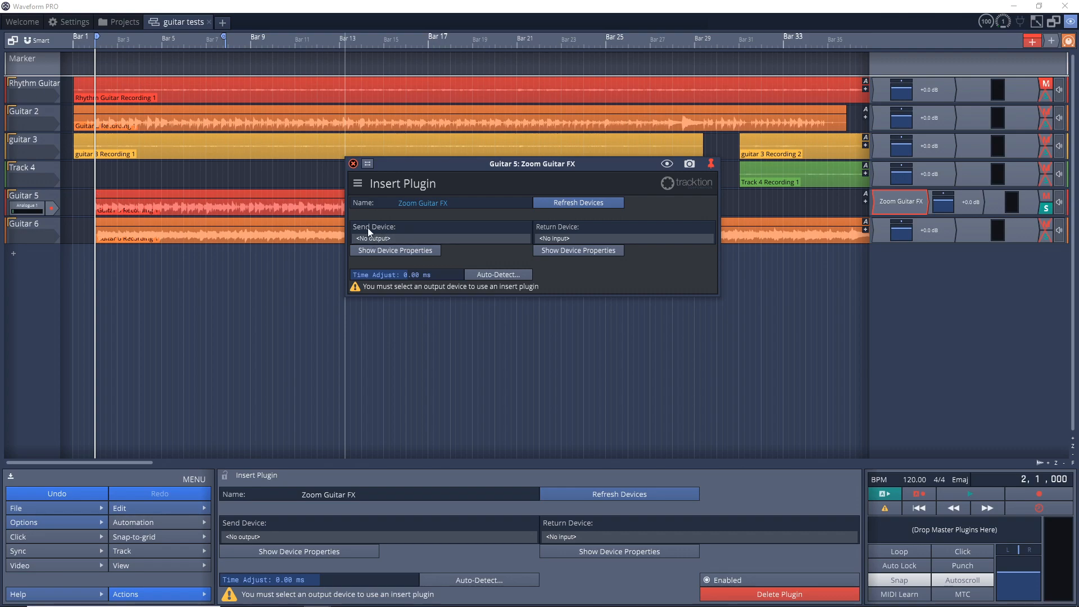
# Step: Set both the send device and the return device of the insert plugin to Zoom Guitar FX
pyautogui.click(386, 238)
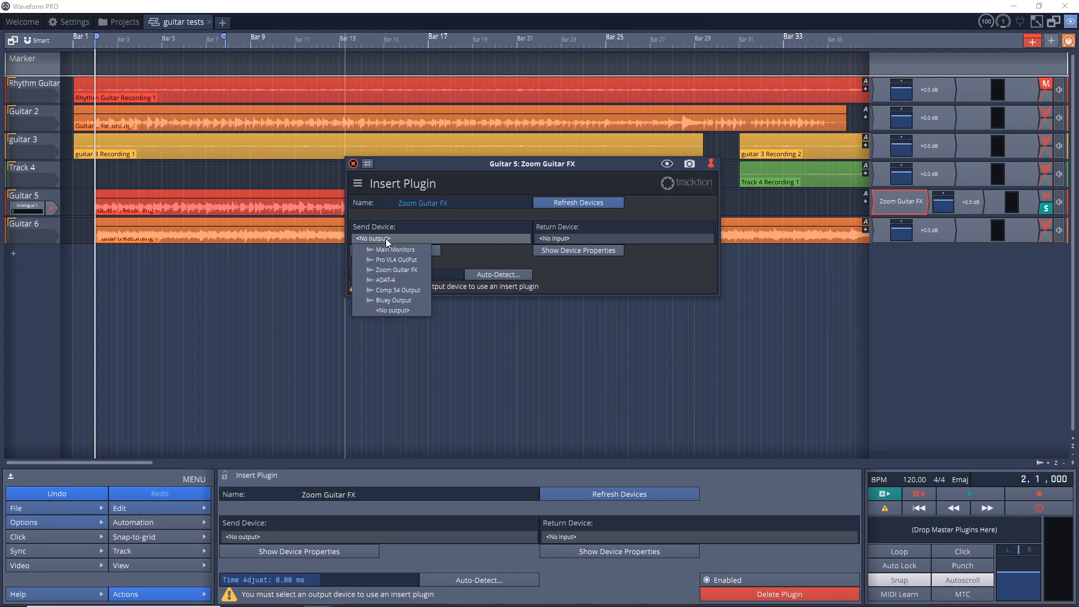
pyautogui.click(395, 271)
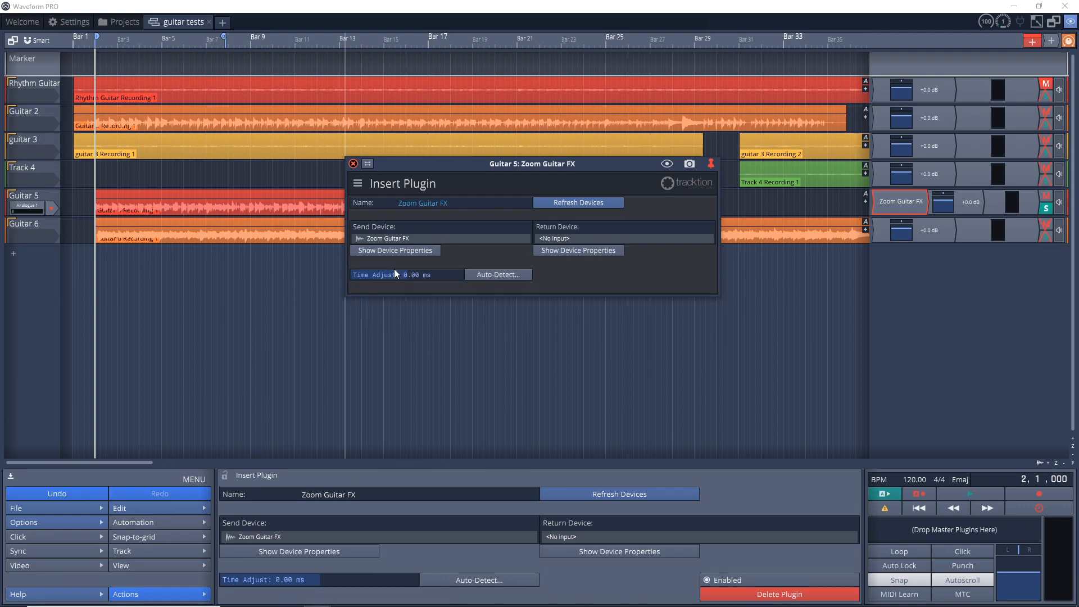
pyautogui.click(574, 240)
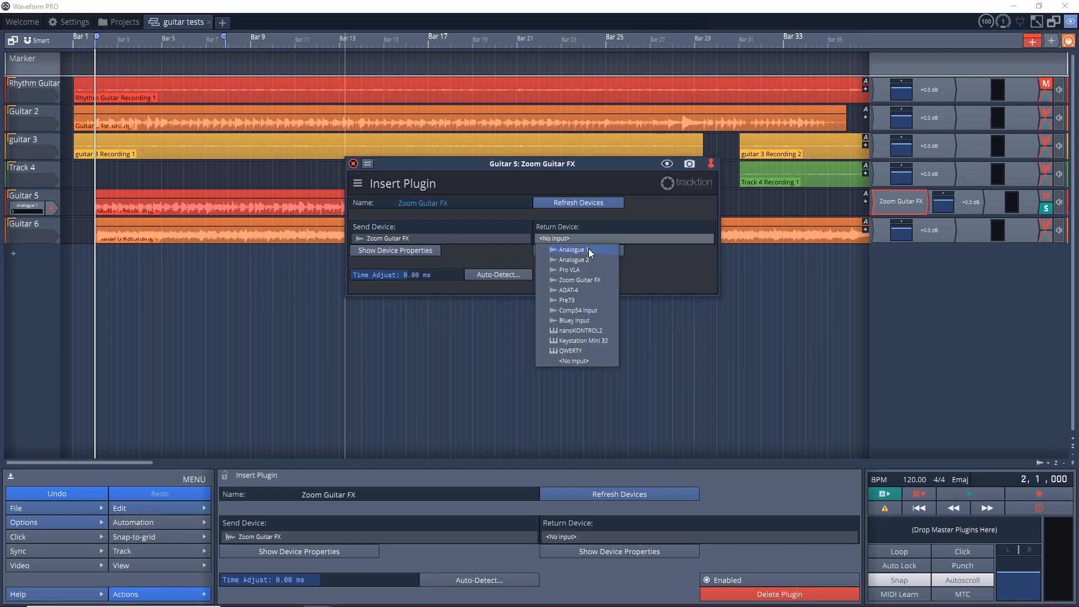
pyautogui.click(582, 280)
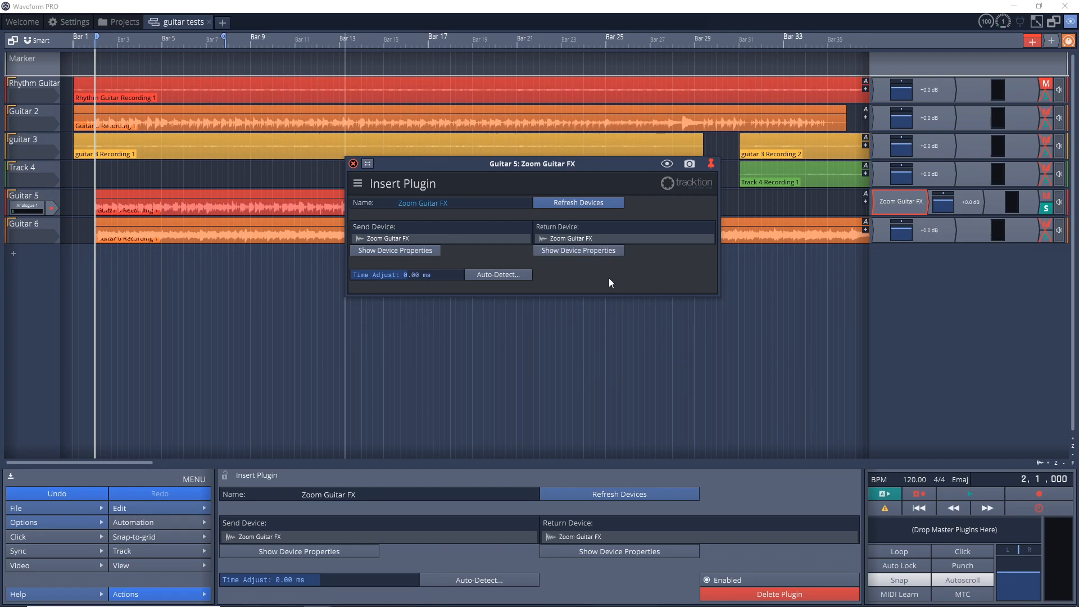
# Step: Run the device latency test for the insert, repeating it once, and apply the detected delay as its time adjustment
pyautogui.click(501, 273)
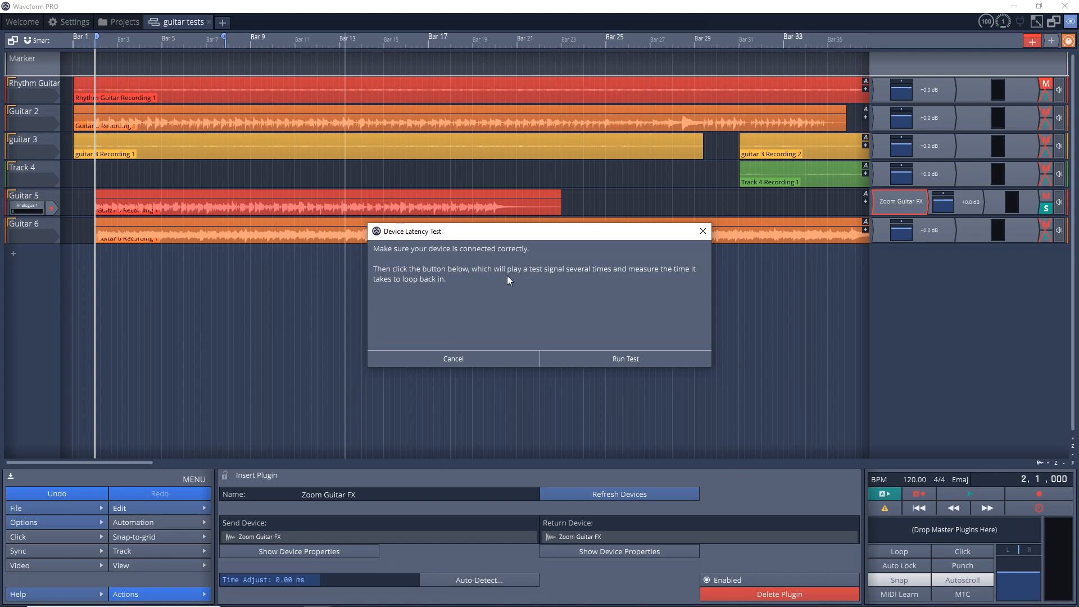
pyautogui.click(599, 358)
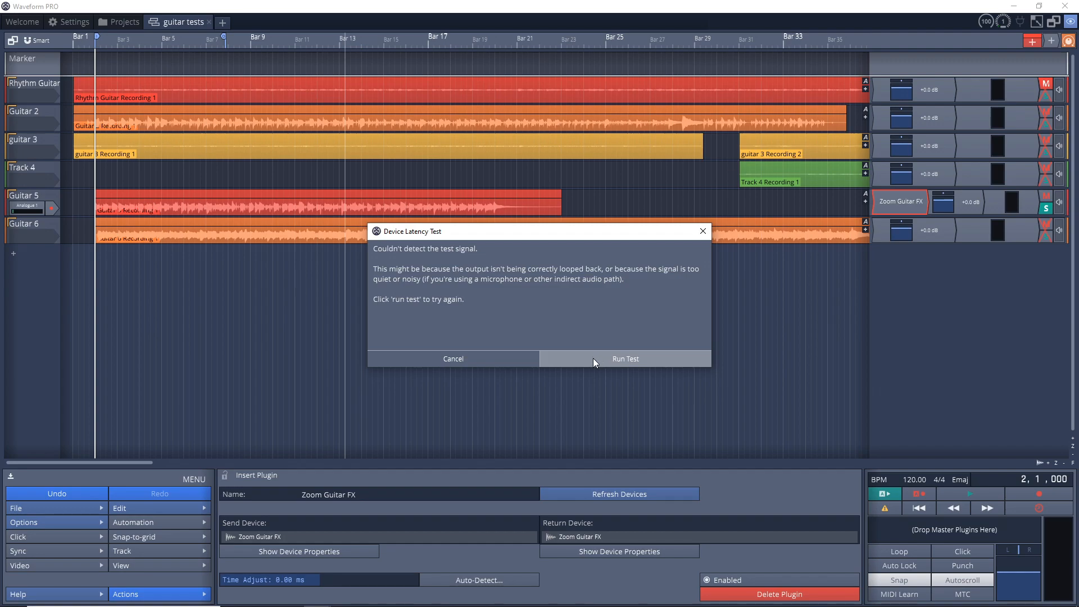
pyautogui.click(593, 359)
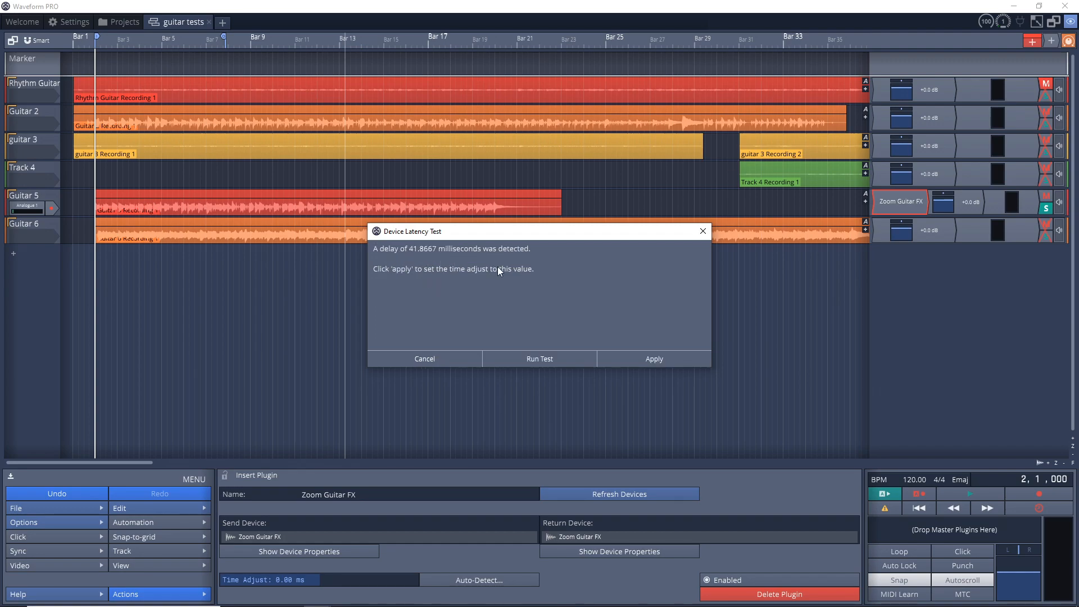
pyautogui.click(664, 363)
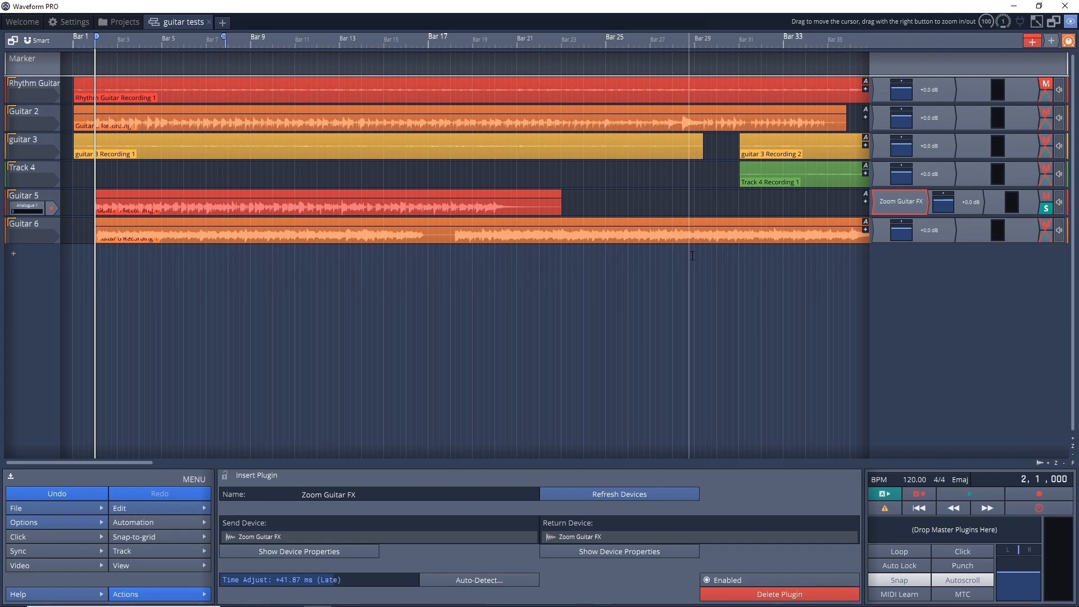
# Step: Play back the soloed Guitar 5 track several times to audition it through the Zoom Guitar FX insert
pyautogui.press('space')
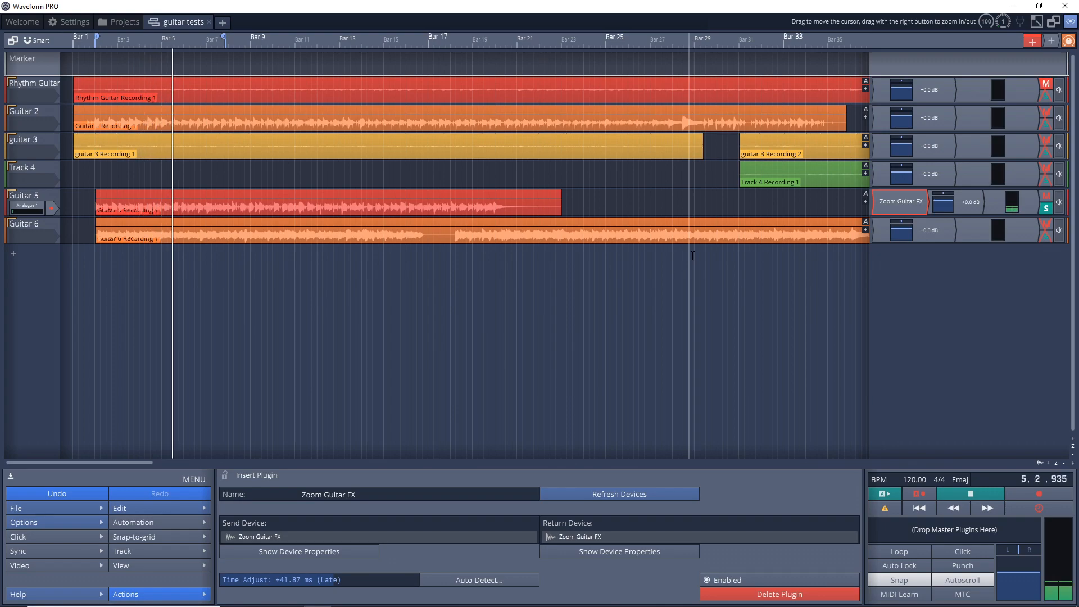
pyautogui.press('space')
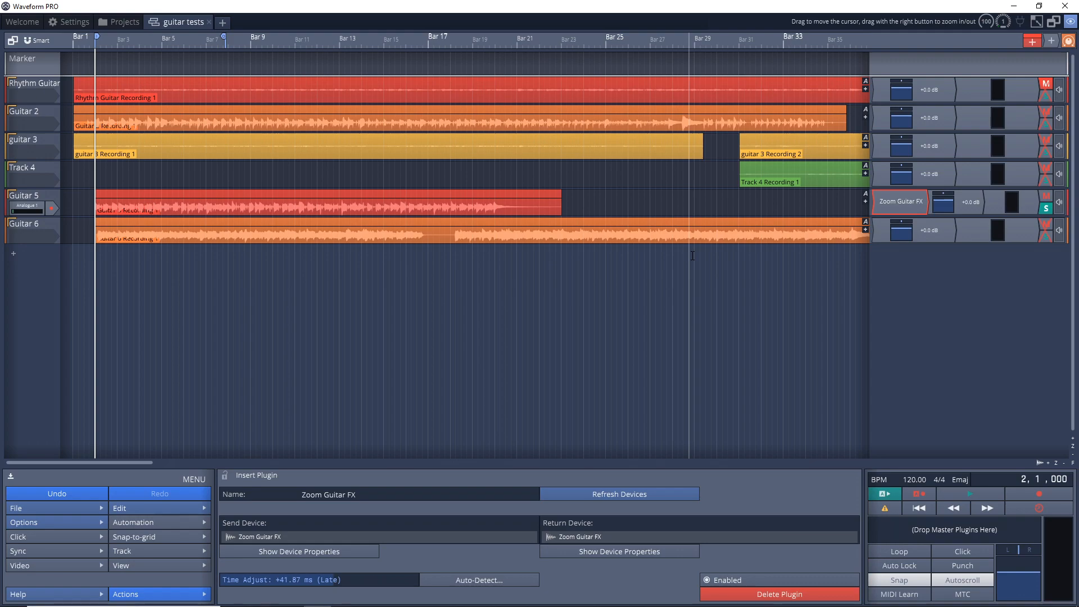
pyautogui.press('space')
pyautogui.press('space')
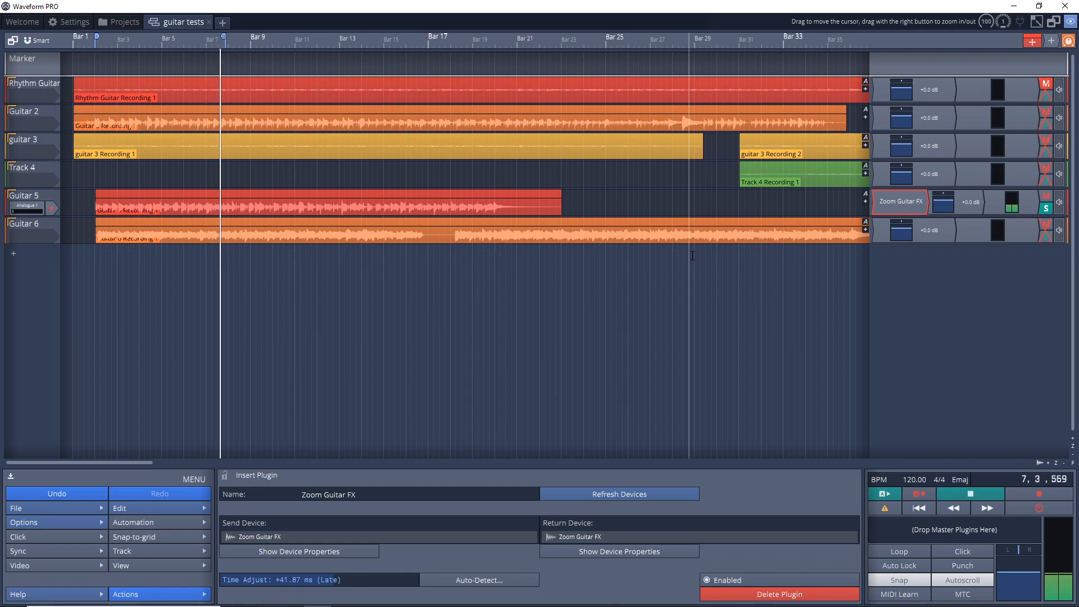
pyautogui.press('space')
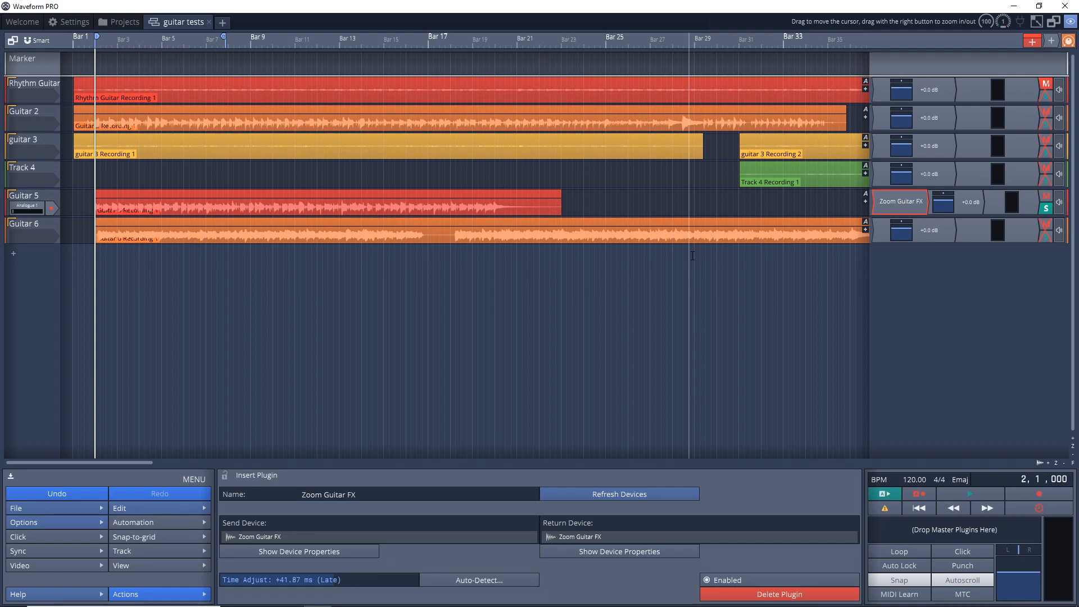
pyautogui.press('space')
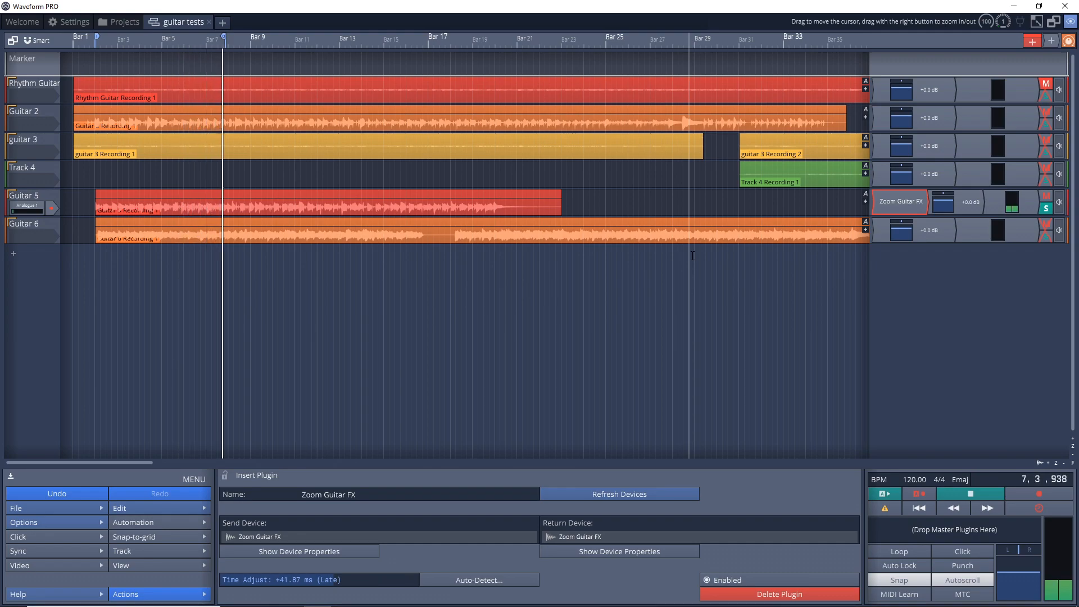
pyautogui.press('space')
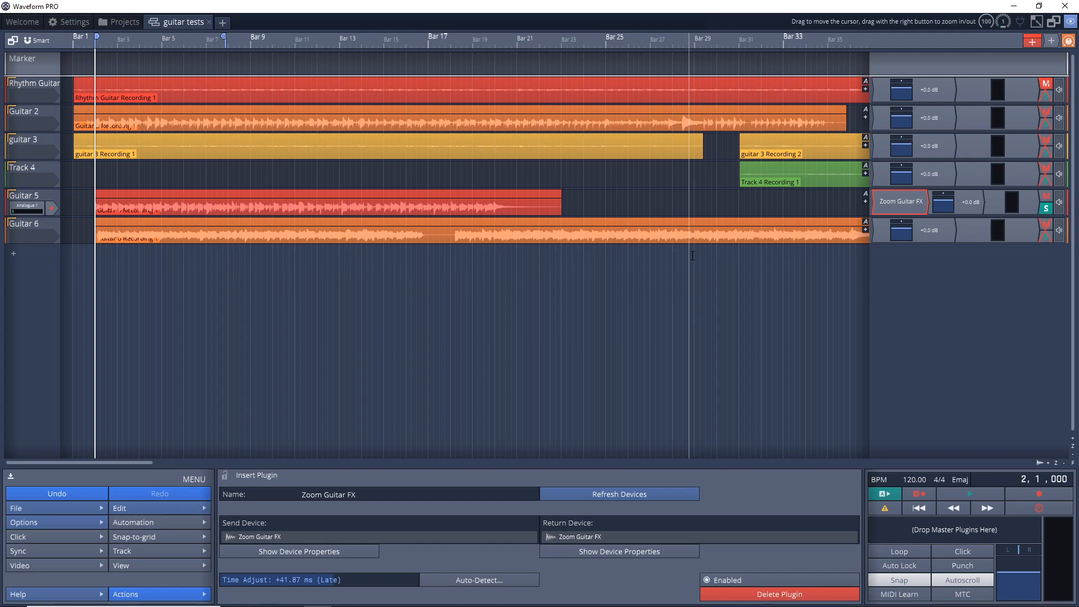